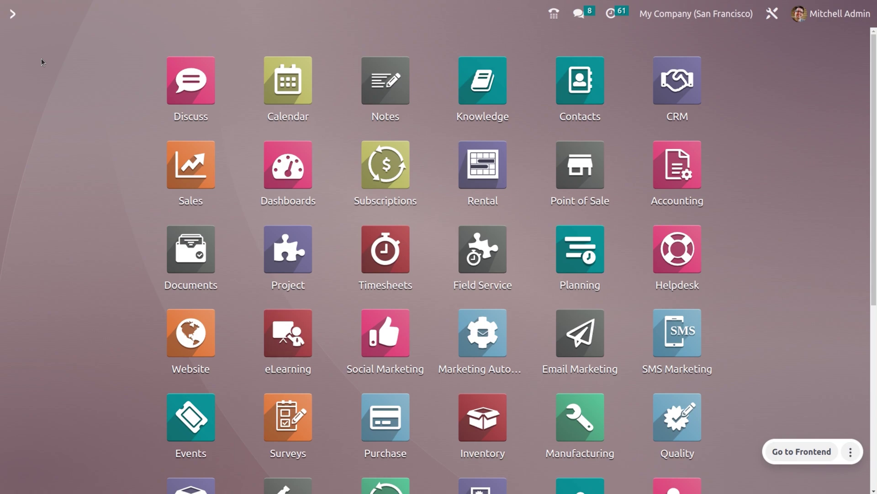
Search for 'MA' in the command palette to find the Manufacturing app
{"action": "type", "text": "MA"}
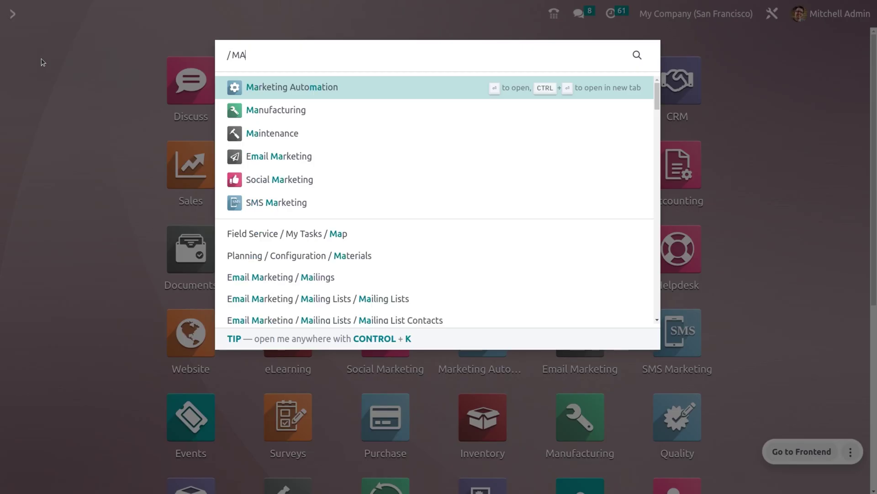
Open the Manufacturing app and go to its Products list
{"action": "key", "text": "Down"}
{"action": "key", "text": "Return"}
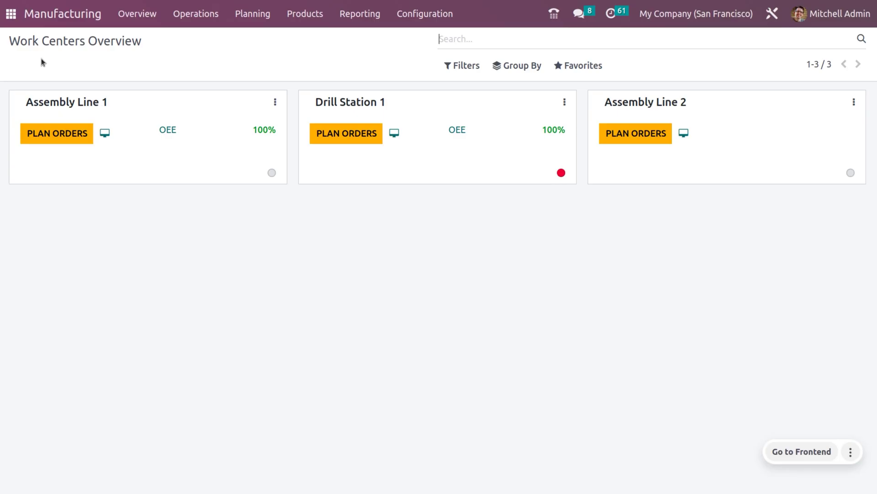
{"action": "left_click", "coordinate": [300, 14]}
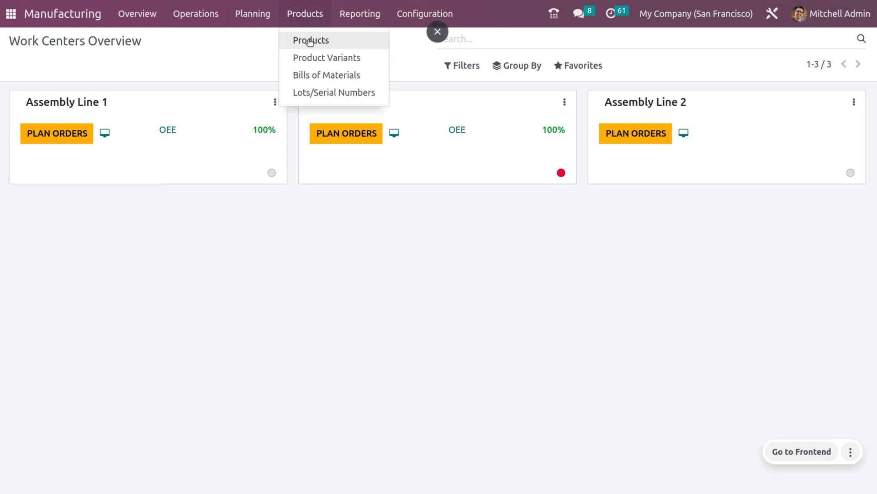
{"action": "left_click", "coordinate": [310, 41]}
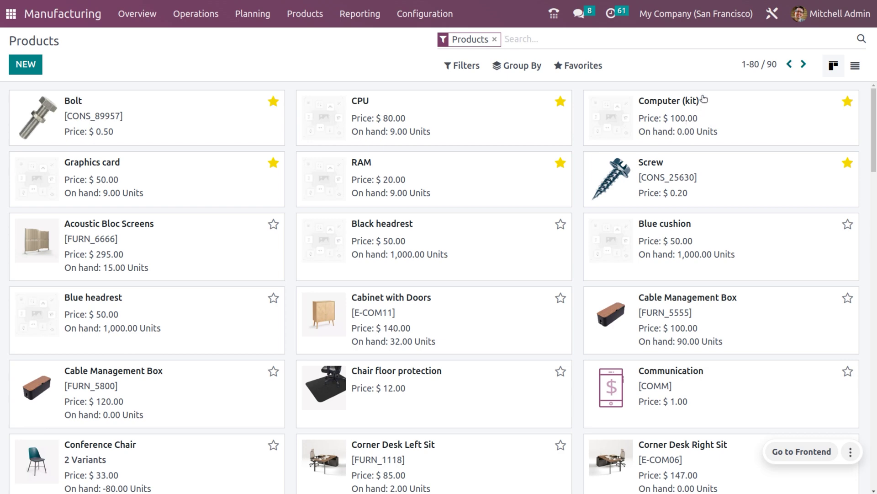
Review the Computer (kit) product form, then go back to the Products catalogue
{"action": "left_click", "coordinate": [625, 117]}
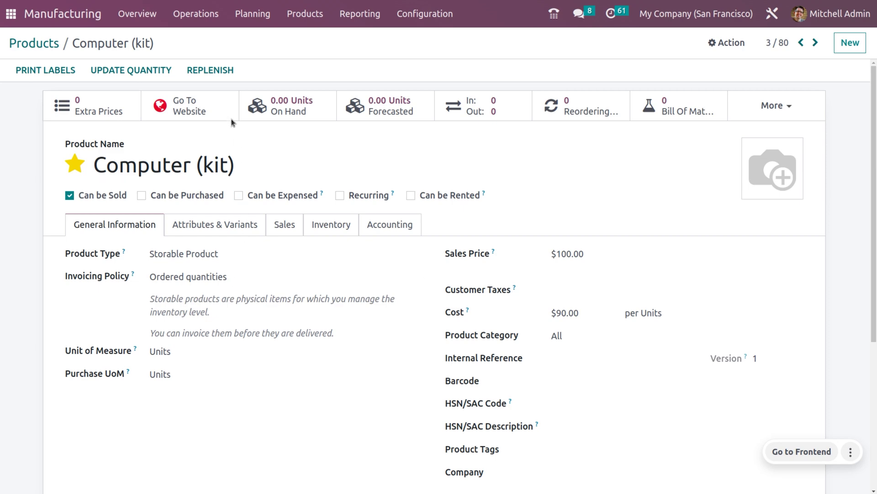
{"action": "left_click", "coordinate": [39, 52]}
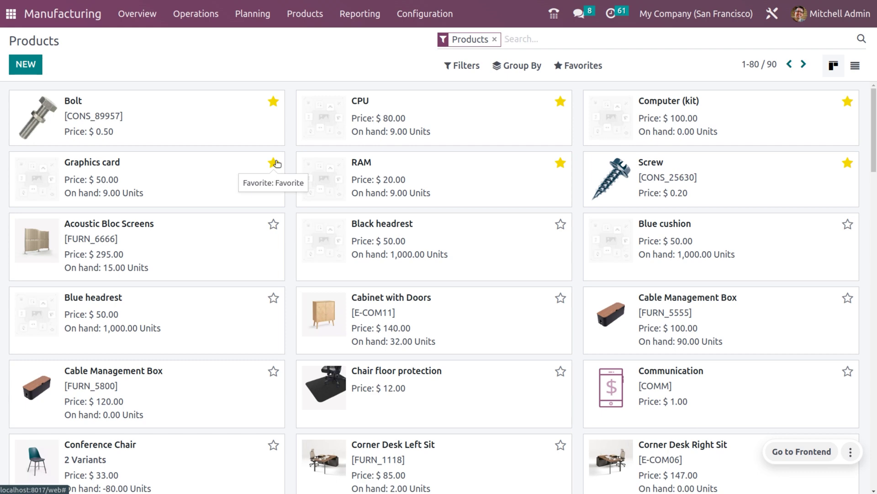
Check that the Graphics card's routes are Buy only, then go to Bills of Materials
{"action": "left_click", "coordinate": [213, 170]}
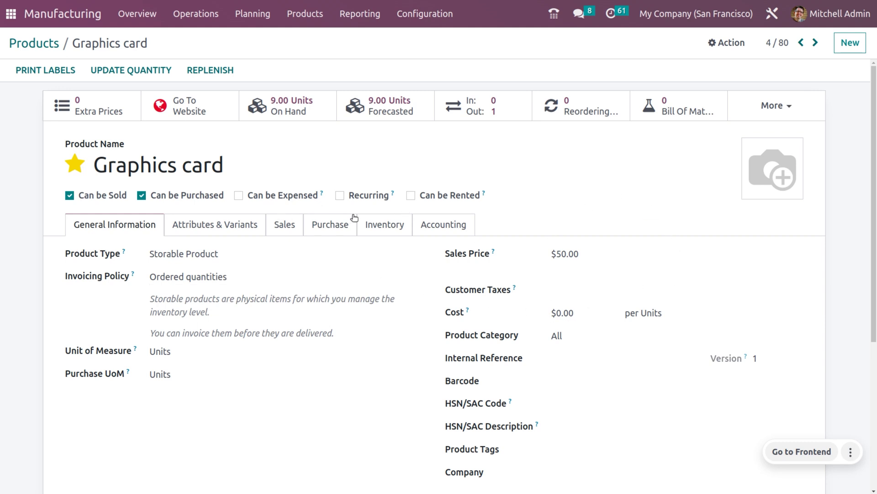
{"action": "left_click", "coordinate": [366, 226]}
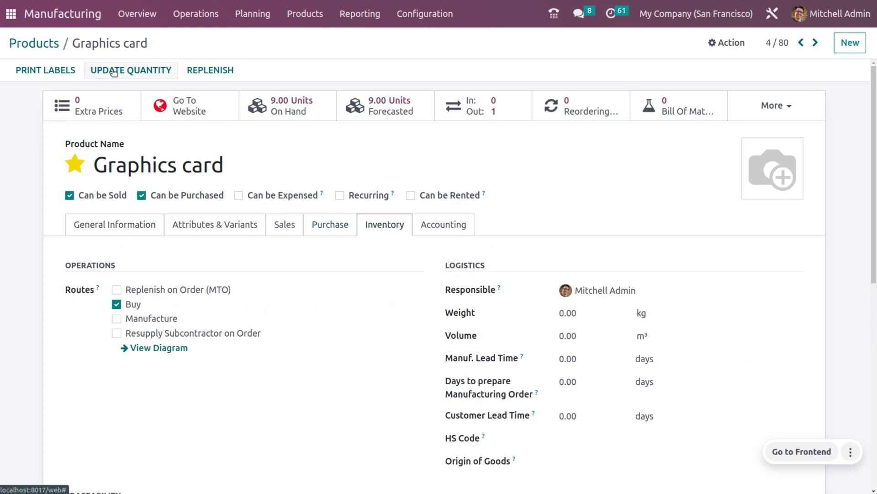
{"action": "left_click", "coordinate": [56, 47]}
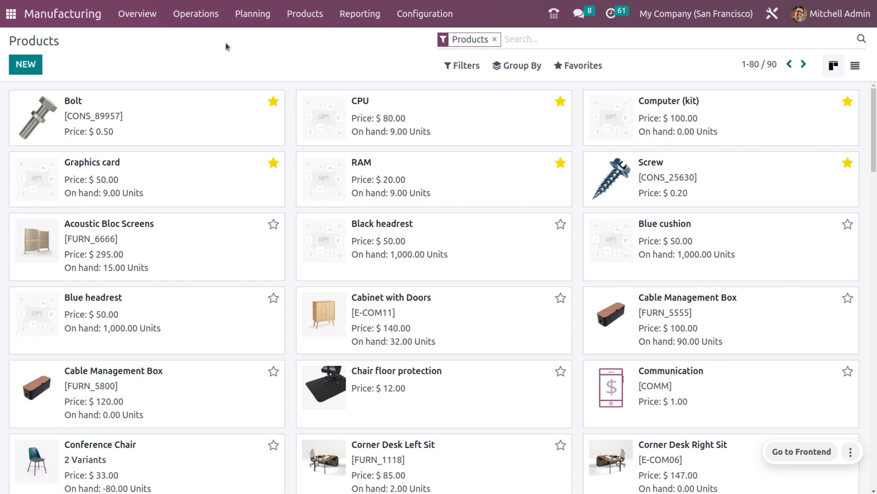
{"action": "left_click", "coordinate": [292, 16]}
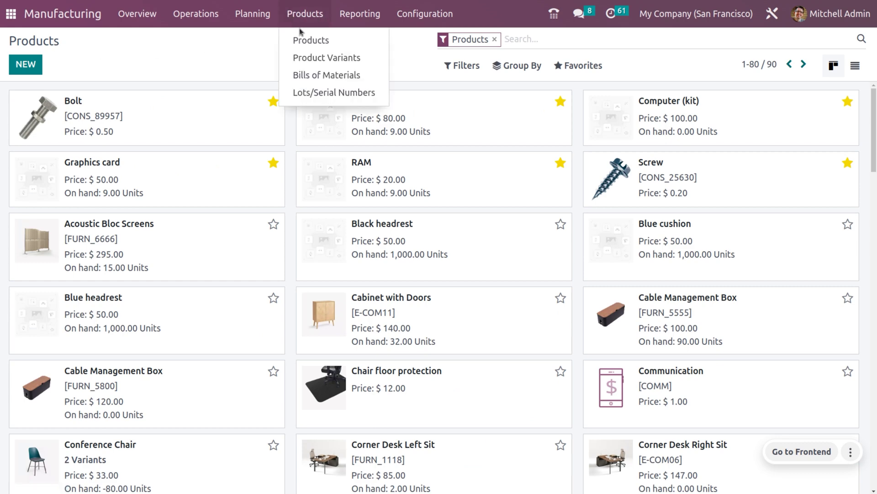
{"action": "left_click", "coordinate": [322, 81]}
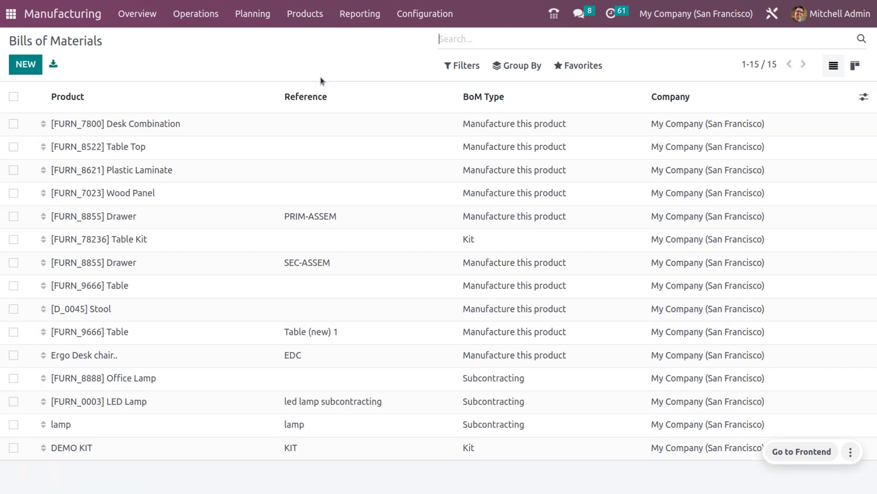
Start a new bill of materials for Computer (kit), quantity 1.00, with BoM type Kit
{"action": "left_click", "coordinate": [25, 67]}
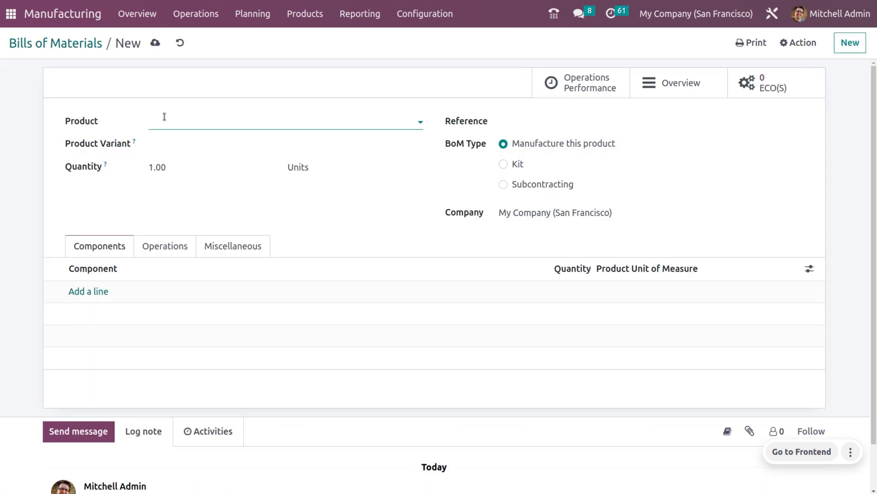
{"action": "left_click", "coordinate": [165, 121]}
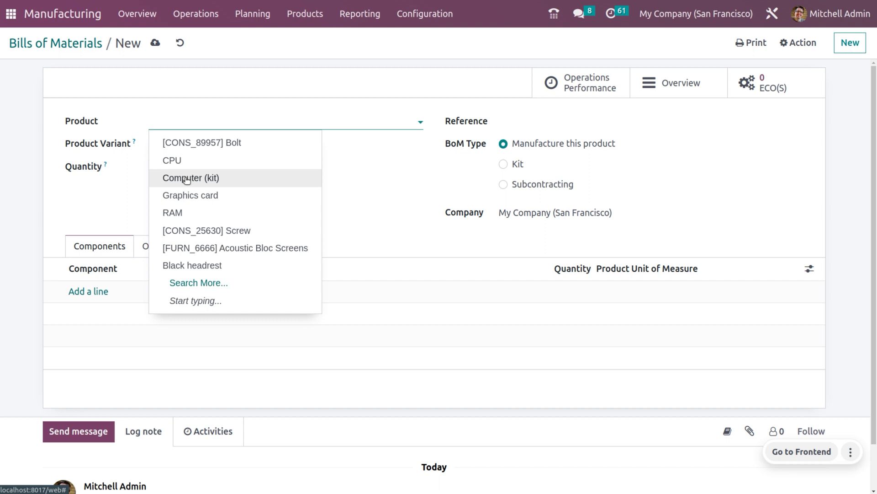
{"action": "left_click", "coordinate": [187, 178]}
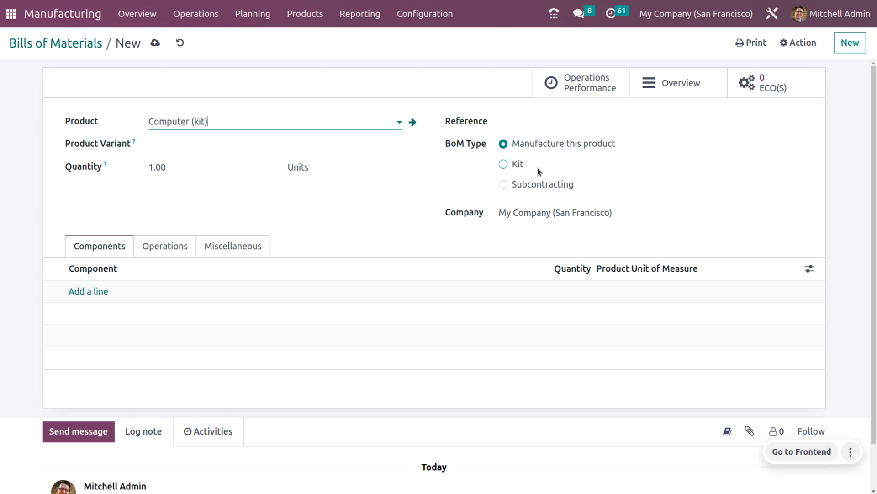
{"action": "left_click", "coordinate": [505, 165]}
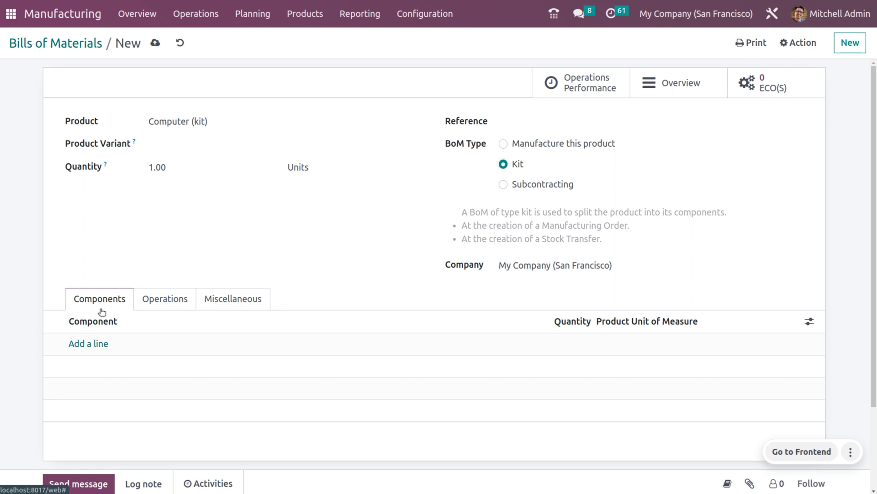
Add Screw, Bolt, Graphics card, CPU and RAM as kit components at 1.00 Units each
{"action": "left_click", "coordinate": [86, 344]}
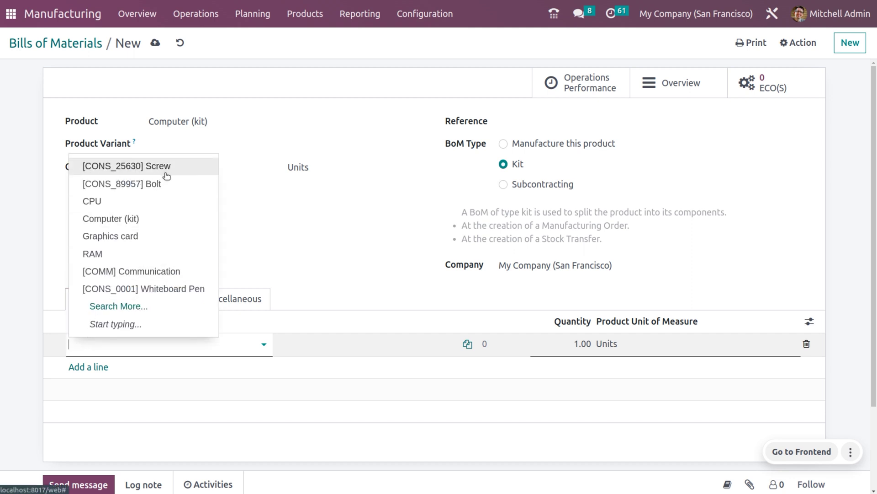
{"action": "left_click", "coordinate": [165, 167]}
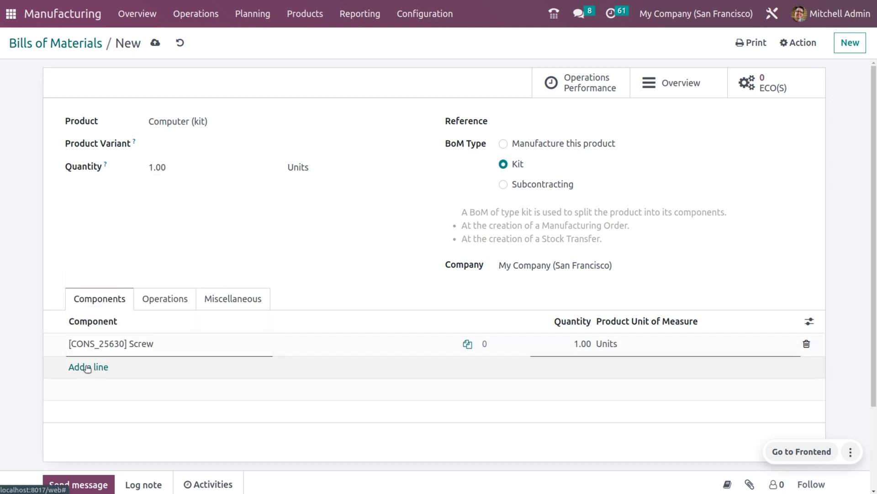
{"action": "left_click", "coordinate": [86, 368]}
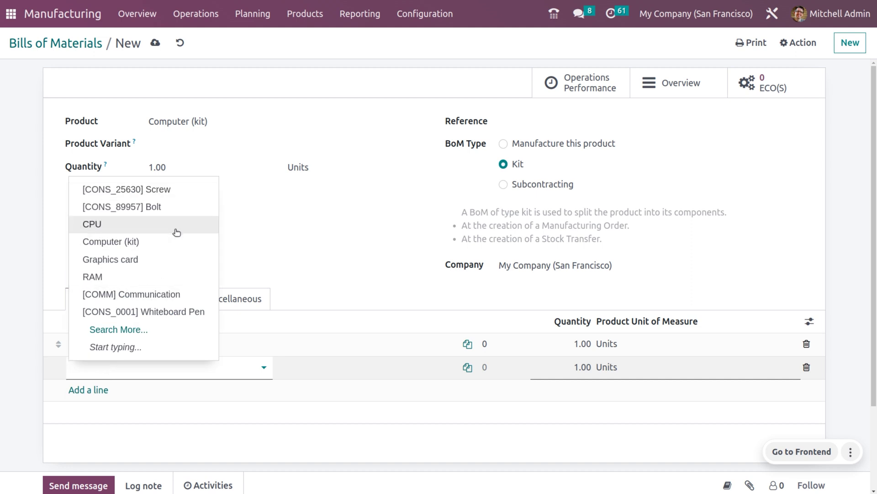
{"action": "left_click", "coordinate": [177, 213]}
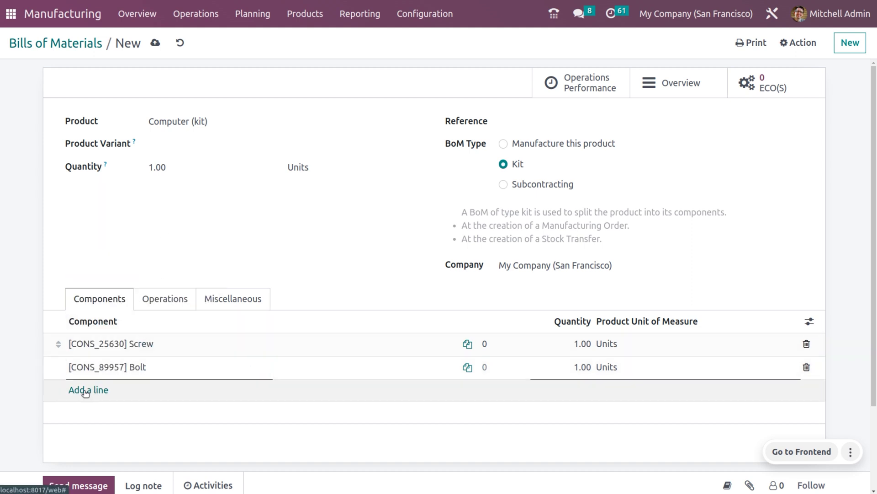
{"action": "left_click", "coordinate": [94, 389]}
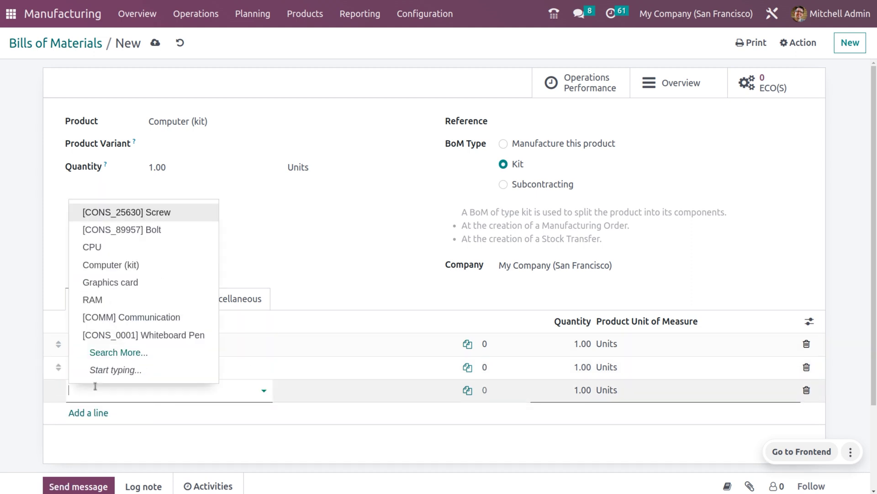
{"action": "left_click", "coordinate": [101, 285]}
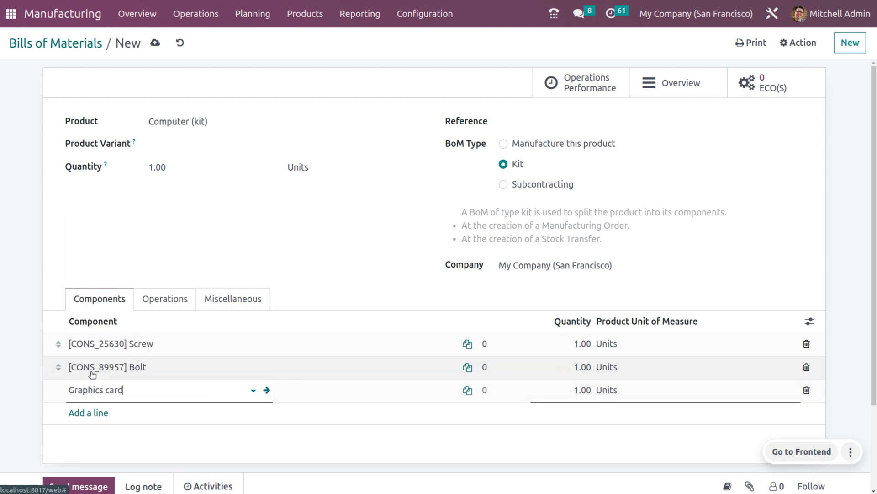
{"action": "left_click", "coordinate": [88, 412]}
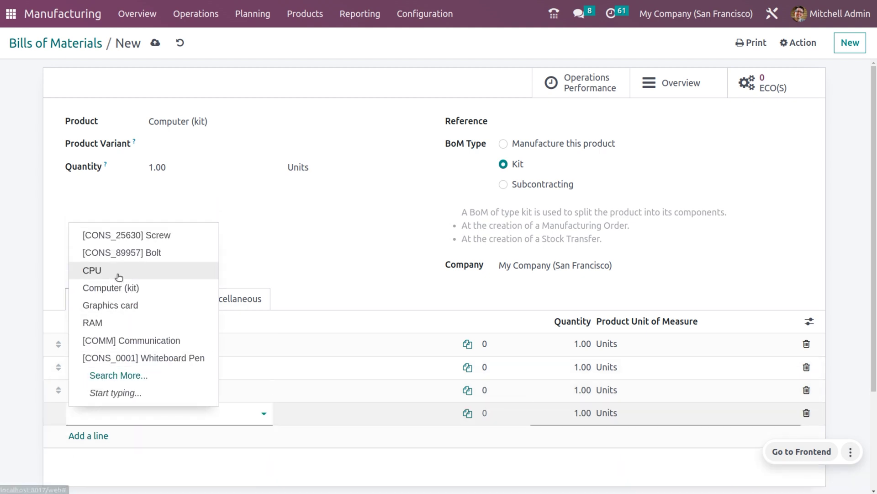
{"action": "left_click", "coordinate": [116, 274]}
{"action": "left_click", "coordinate": [86, 435]}
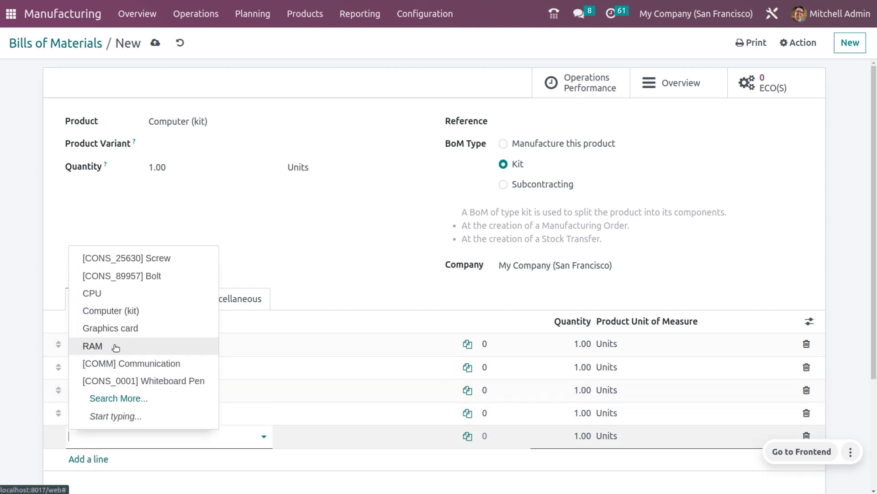
{"action": "left_click", "coordinate": [116, 347]}
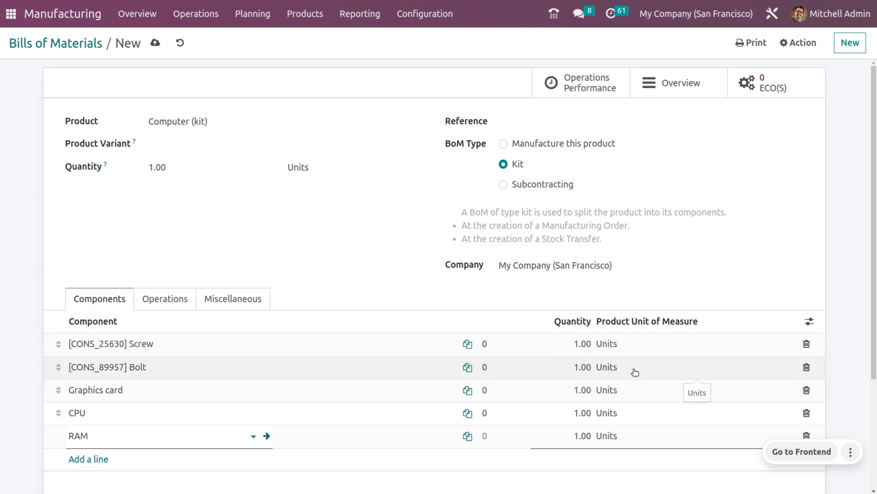
{"action": "left_click", "coordinate": [571, 348]}
Set the Screw and Bolt component quantities to 10 each
{"action": "type", "text": "10"}
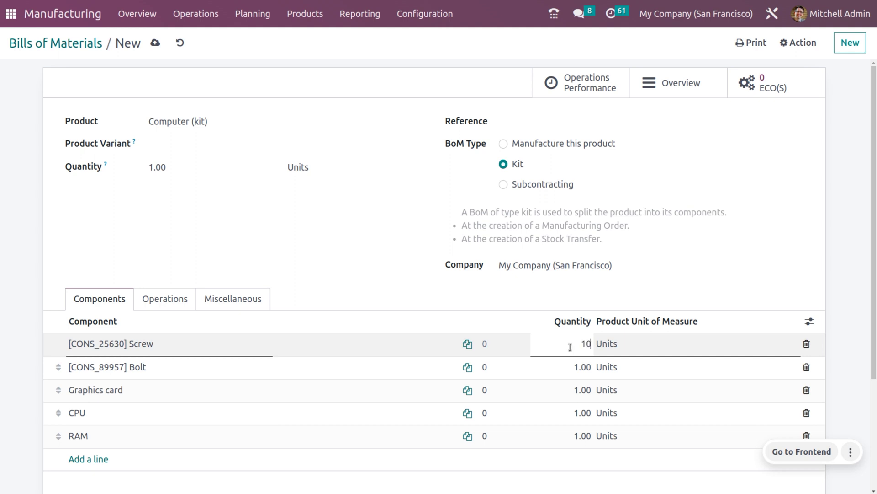
{"action": "left_click", "coordinate": [589, 372]}
{"action": "type", "text": "1"}
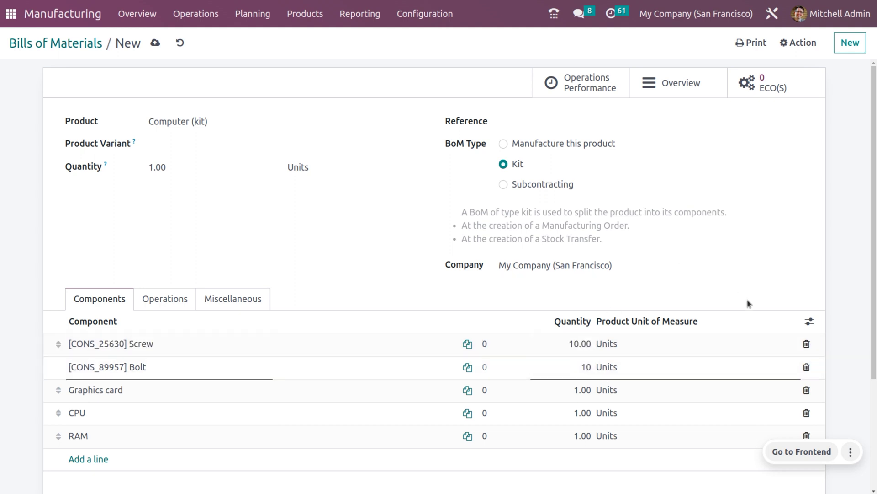
{"action": "left_click", "coordinate": [776, 284]}
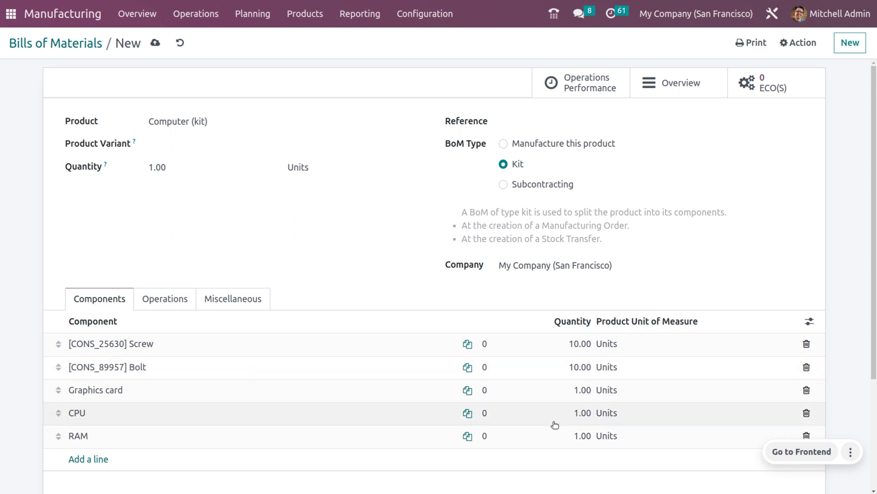
Save the Computer (kit) bill of materials and return to the app home screen
{"action": "scroll", "coordinate": [550, 360], "scroll_direction": "down", "scroll_amount": 3}
{"action": "scroll", "coordinate": [549, 360], "scroll_direction": "up", "scroll_amount": 3}
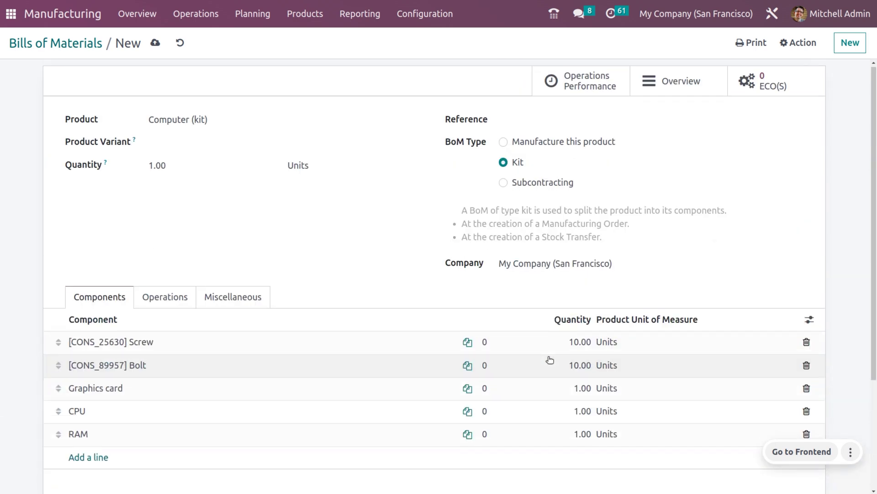
{"action": "left_click", "coordinate": [153, 44]}
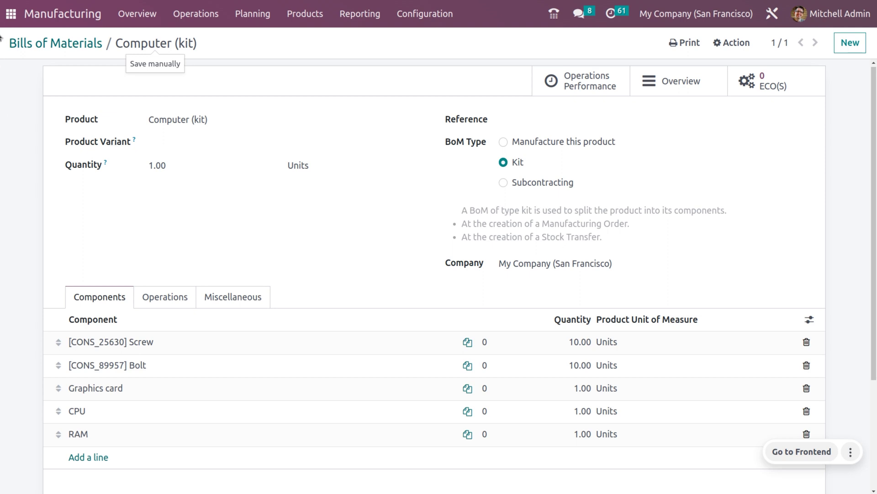
{"action": "left_click", "coordinate": [10, 15]}
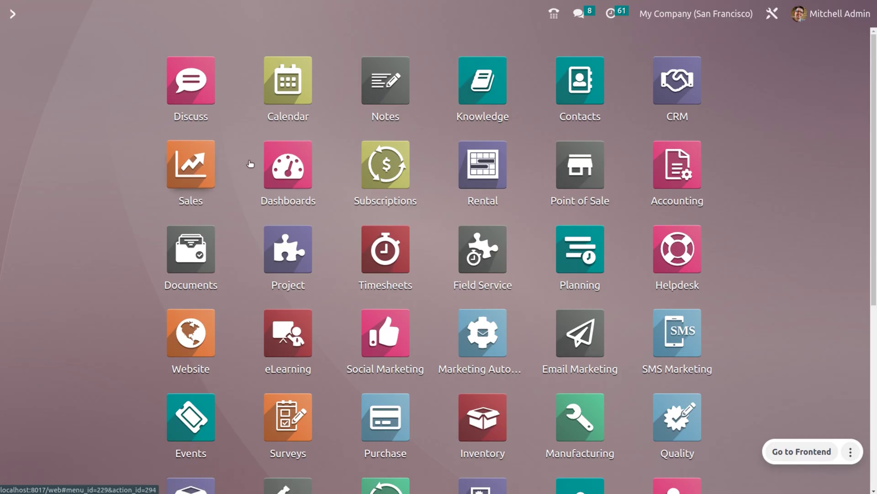
Create quotation S00092 for Rossy with one Computer (kit) line at $100.00
{"action": "left_click", "coordinate": [213, 168]}
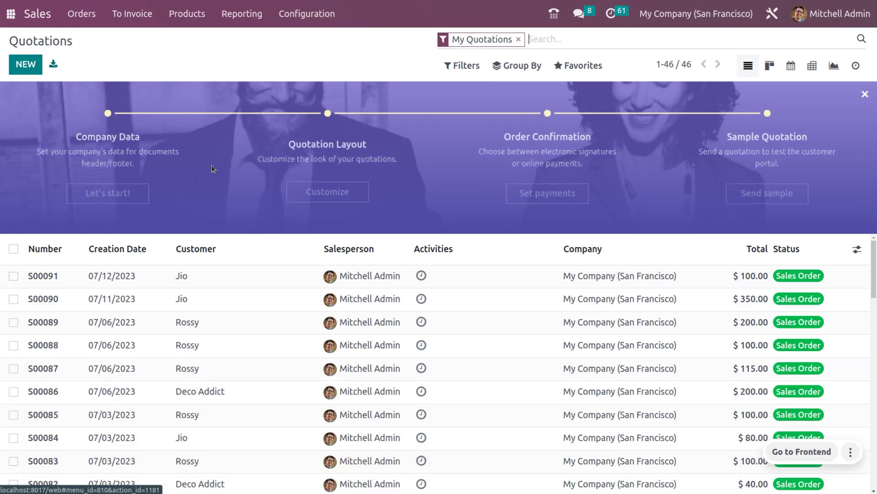
{"action": "left_click", "coordinate": [26, 66]}
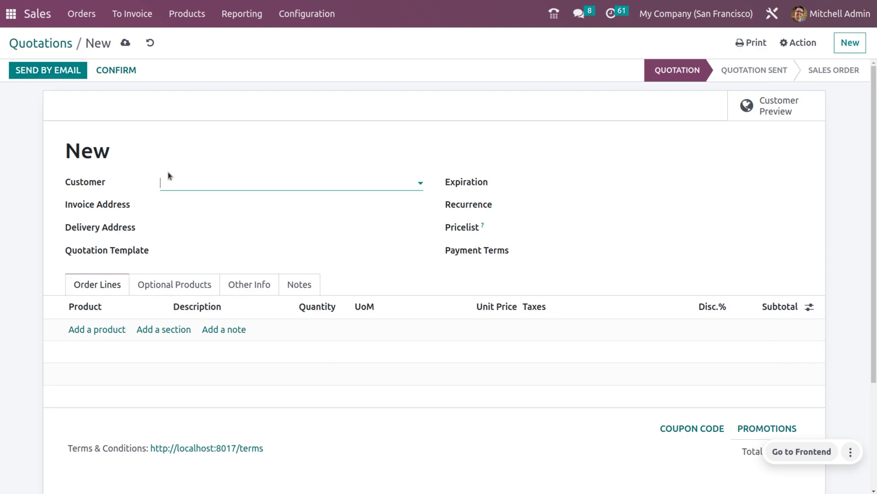
{"action": "left_click", "coordinate": [186, 176]}
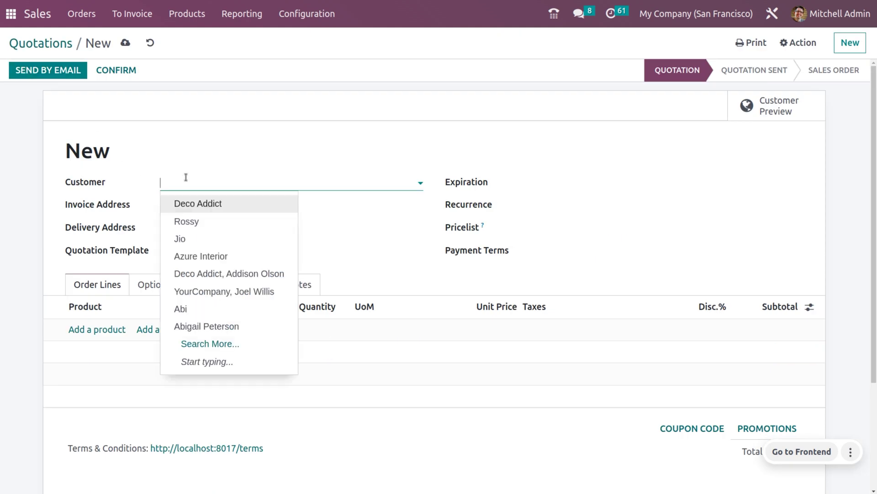
{"action": "left_click", "coordinate": [210, 222]}
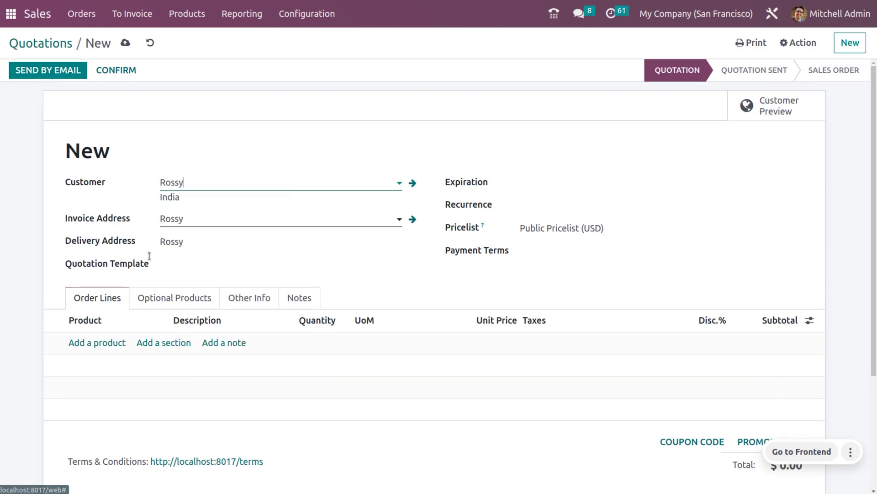
{"action": "left_click", "coordinate": [79, 342]}
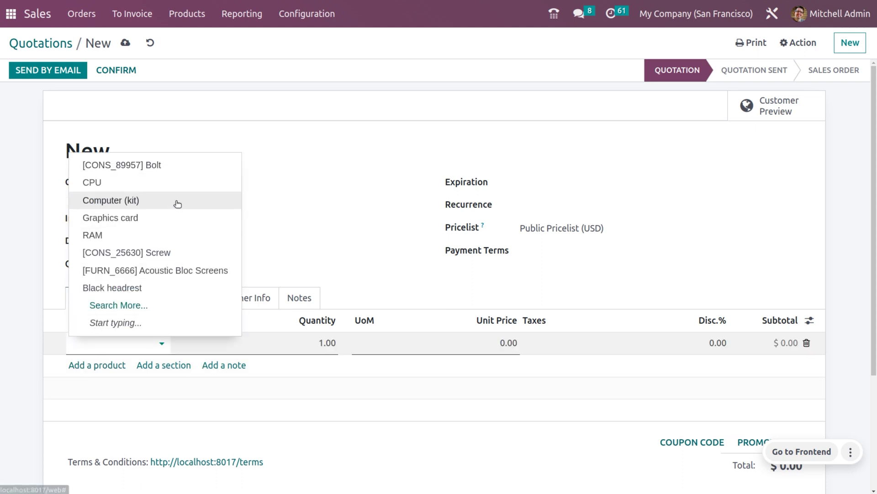
{"action": "left_click", "coordinate": [157, 200]}
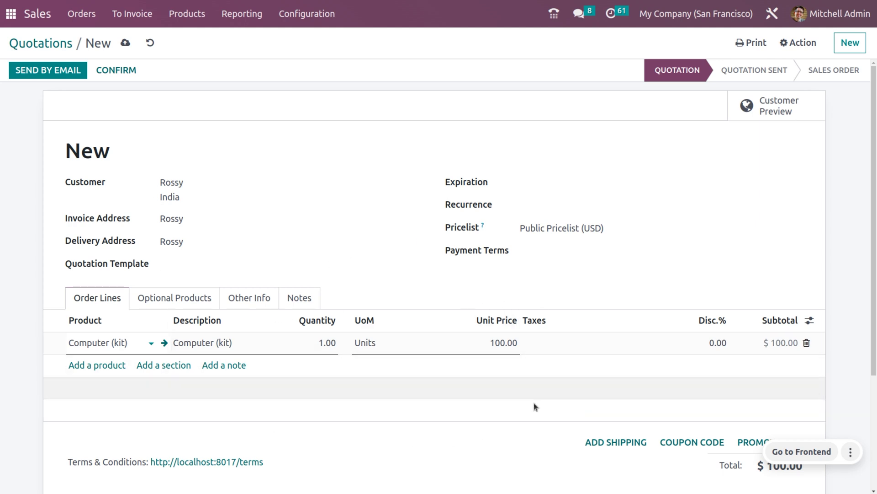
{"action": "left_click", "coordinate": [514, 343]}
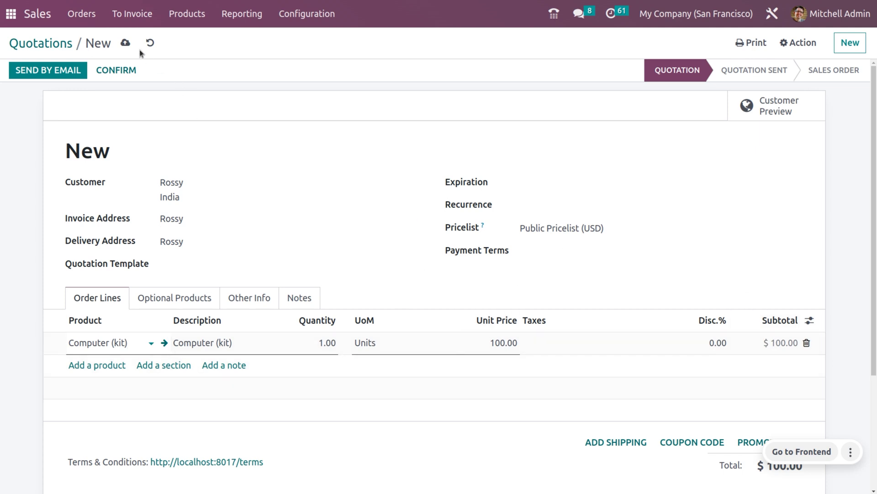
{"action": "left_click", "coordinate": [126, 43]}
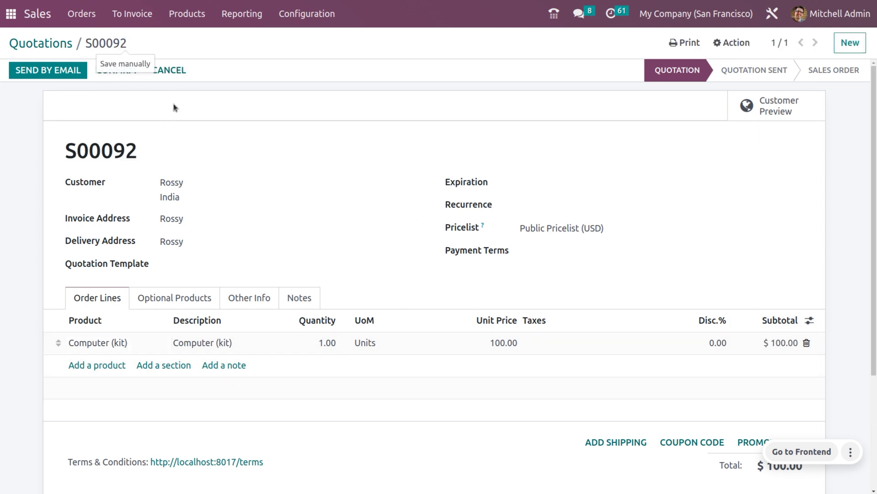
Confirm S00092 and open delivery WH/OUT/00033 listing the five kit components
{"action": "left_click", "coordinate": [116, 70]}
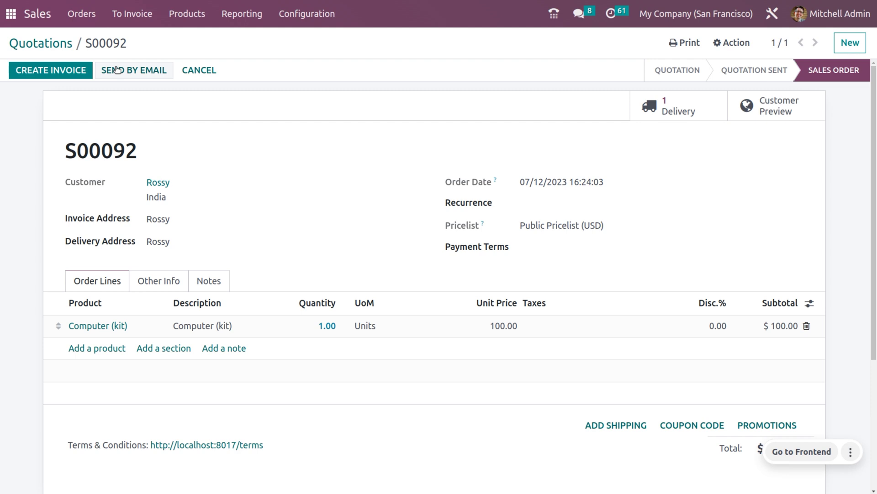
{"action": "left_click", "coordinate": [680, 114]}
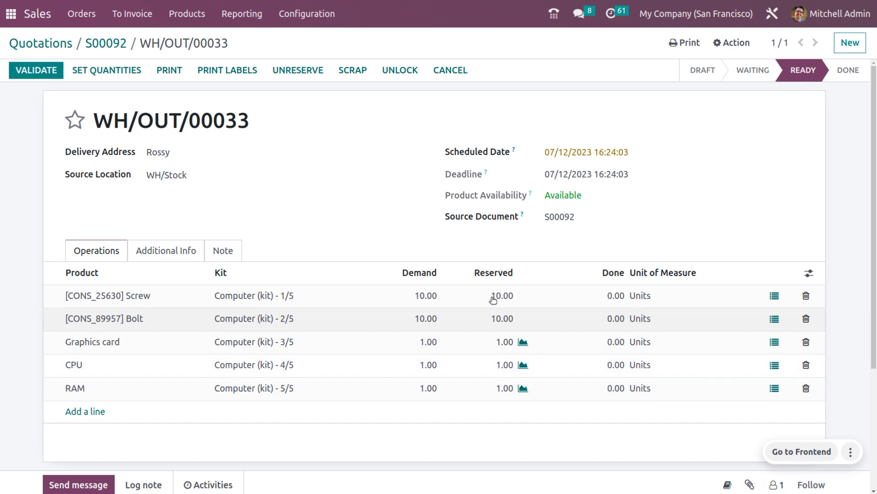
{"action": "scroll", "coordinate": [499, 260], "scroll_direction": "down", "scroll_amount": 1}
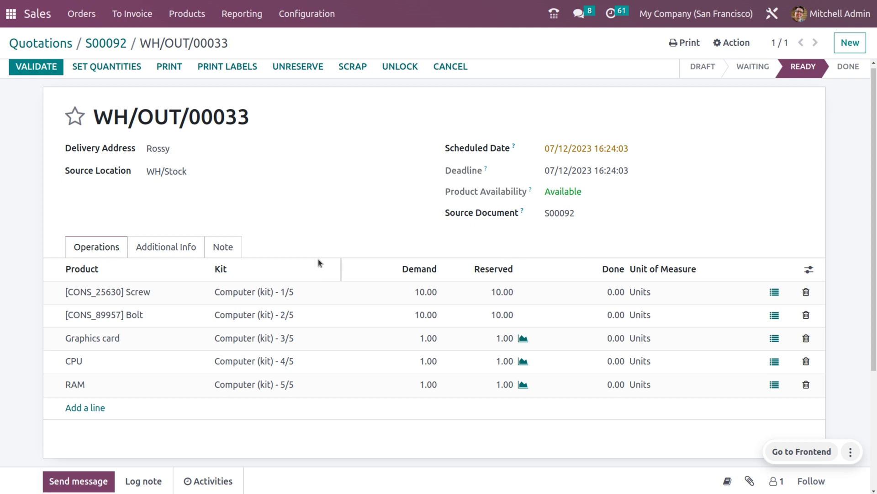
Set quantities and validate delivery WH/OUT/00033, then return to the app home menu
{"action": "left_click", "coordinate": [109, 72]}
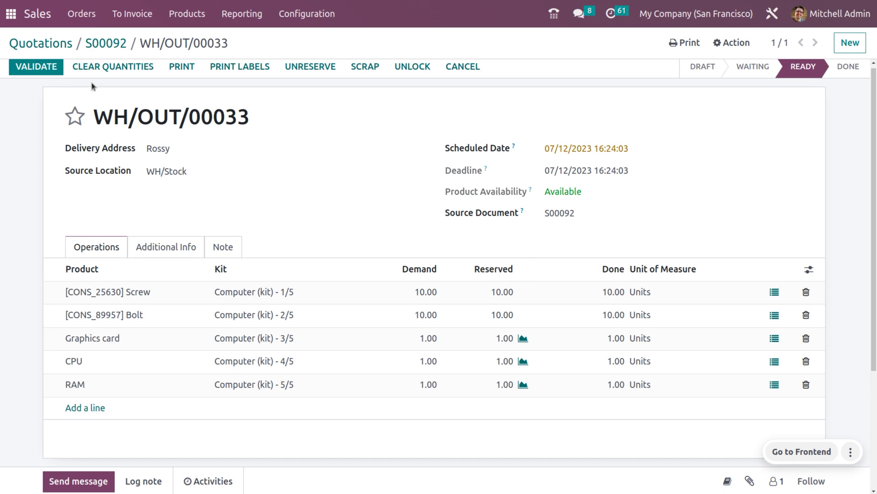
{"action": "left_click", "coordinate": [41, 68]}
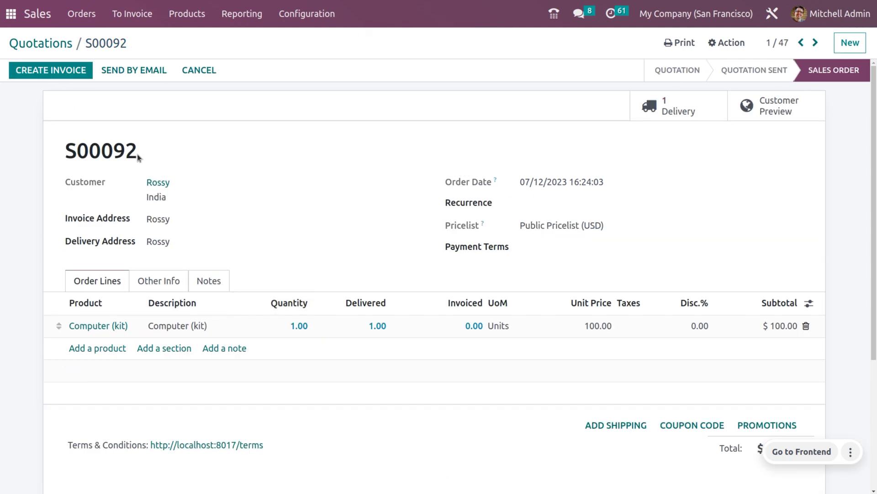
{"action": "left_click", "coordinate": [5, 13]}
Open Computer (kit) from Manufacturing's Bills of Materials and view its BoM Overview display column options
{"action": "type", "text": "MA"}
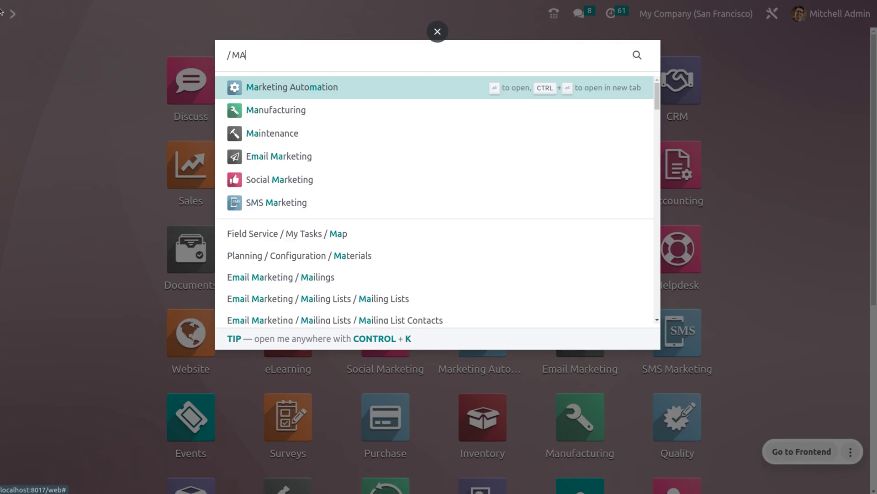
{"action": "type", "text": "N"}
{"action": "key", "text": "Return"}
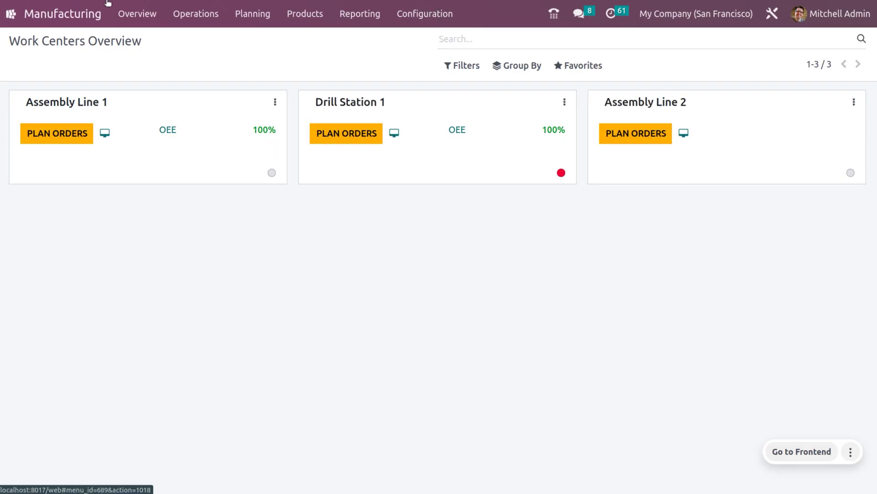
{"action": "left_click", "coordinate": [314, 18]}
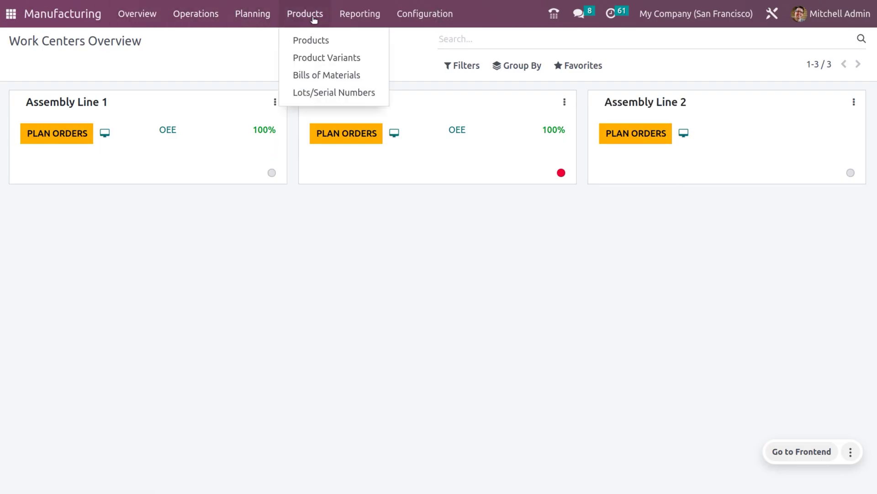
{"action": "left_click", "coordinate": [320, 76]}
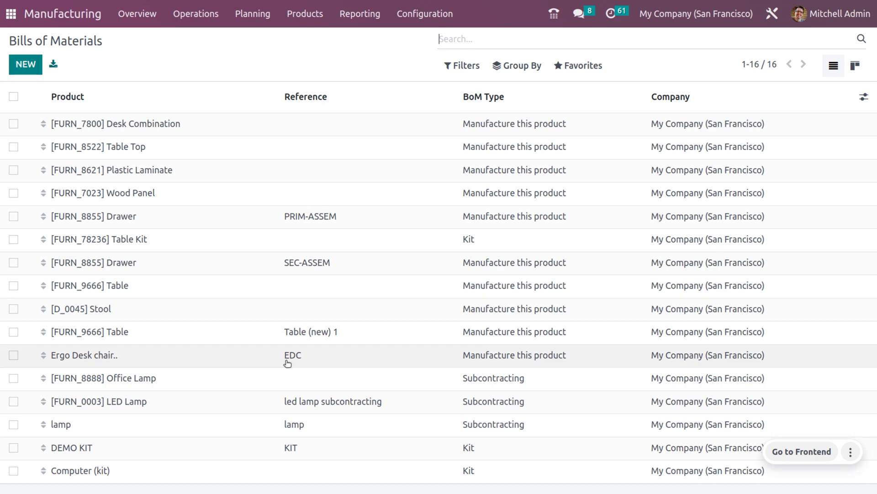
{"action": "left_click", "coordinate": [284, 473]}
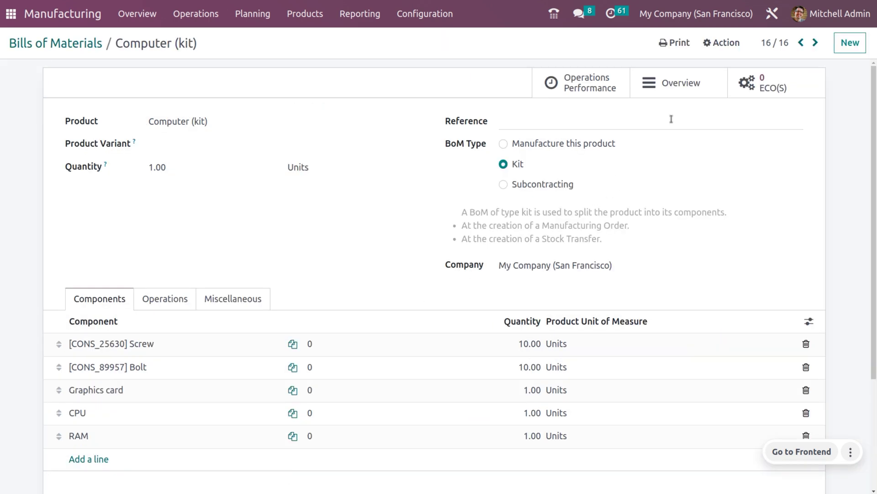
{"action": "left_click", "coordinate": [693, 77]}
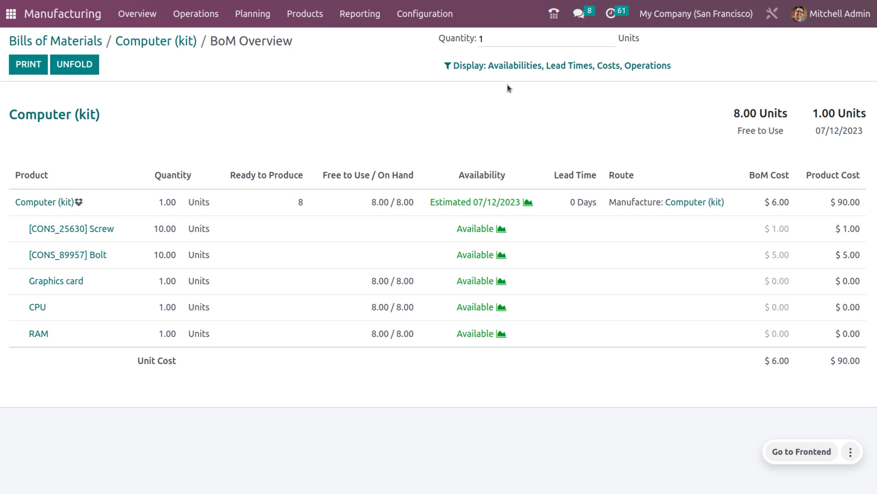
{"action": "left_click", "coordinate": [509, 67]}
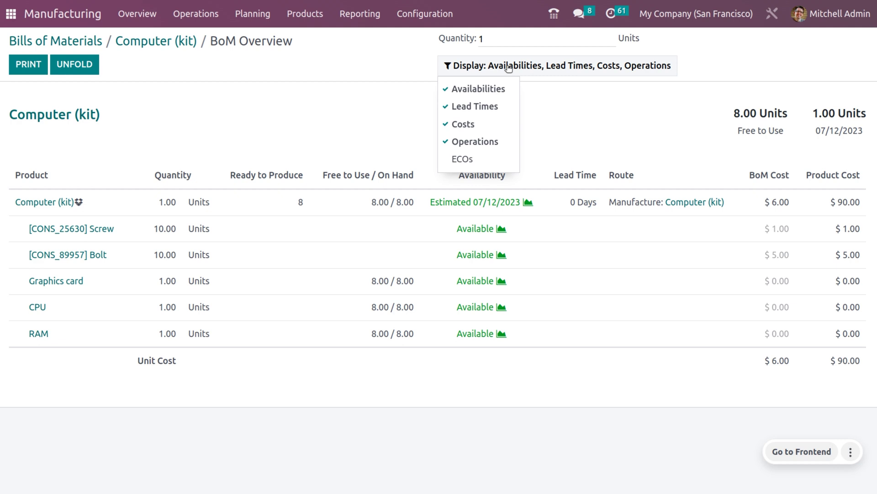
Close the Display choices and print the Computer (kit) BoM Overview as BoM Overview.pdf
{"action": "left_click", "coordinate": [512, 38]}
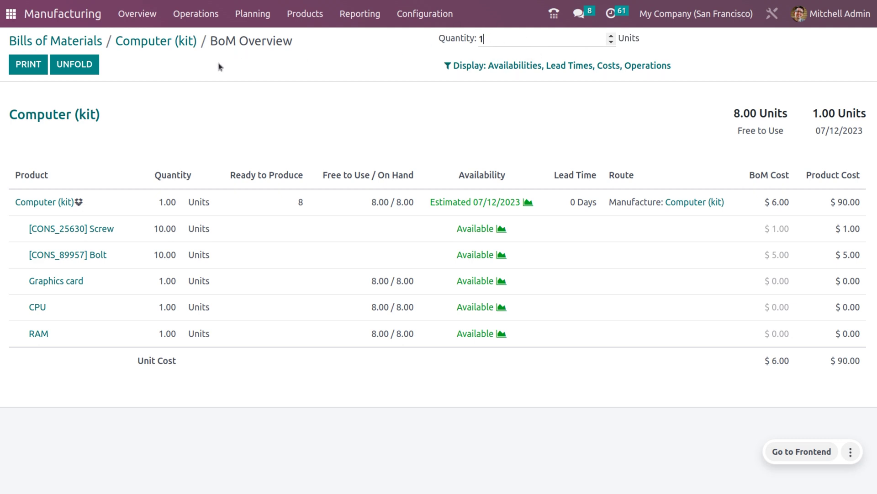
{"action": "left_click", "coordinate": [40, 65]}
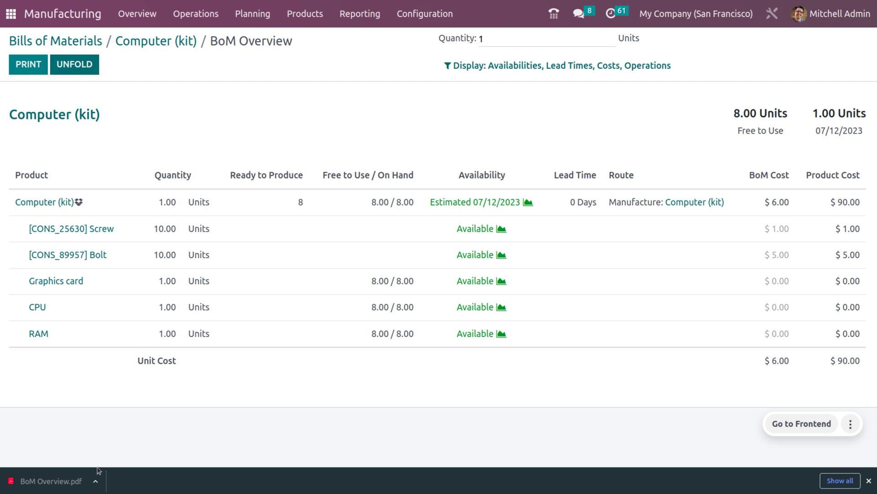
Open the downloaded BoM Overview.pdf from the browser's download bar
{"action": "left_click", "coordinate": [95, 481]}
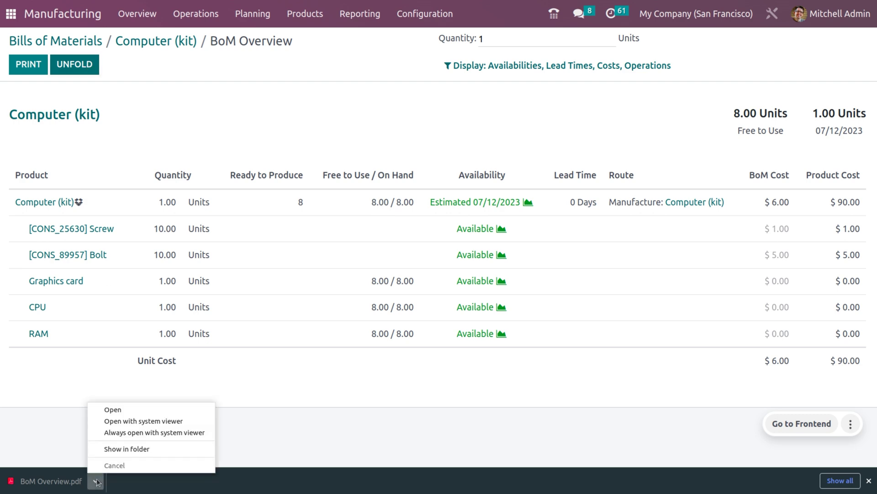
{"action": "left_click", "coordinate": [117, 409]}
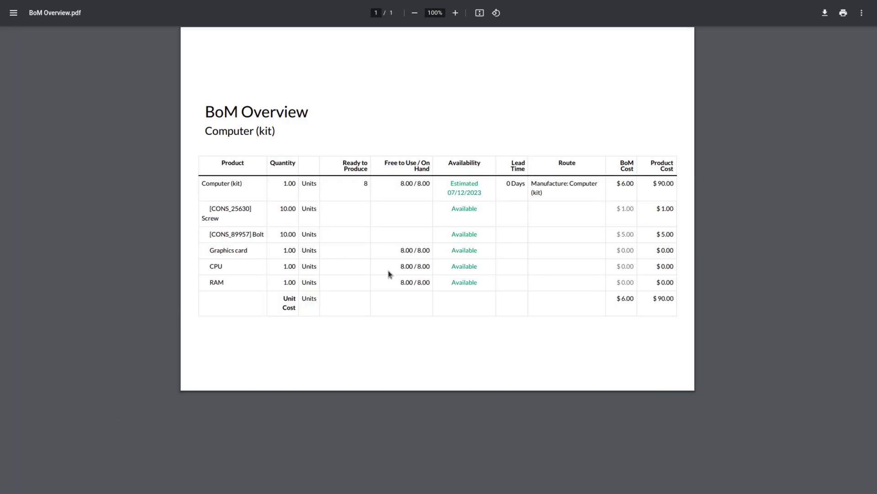